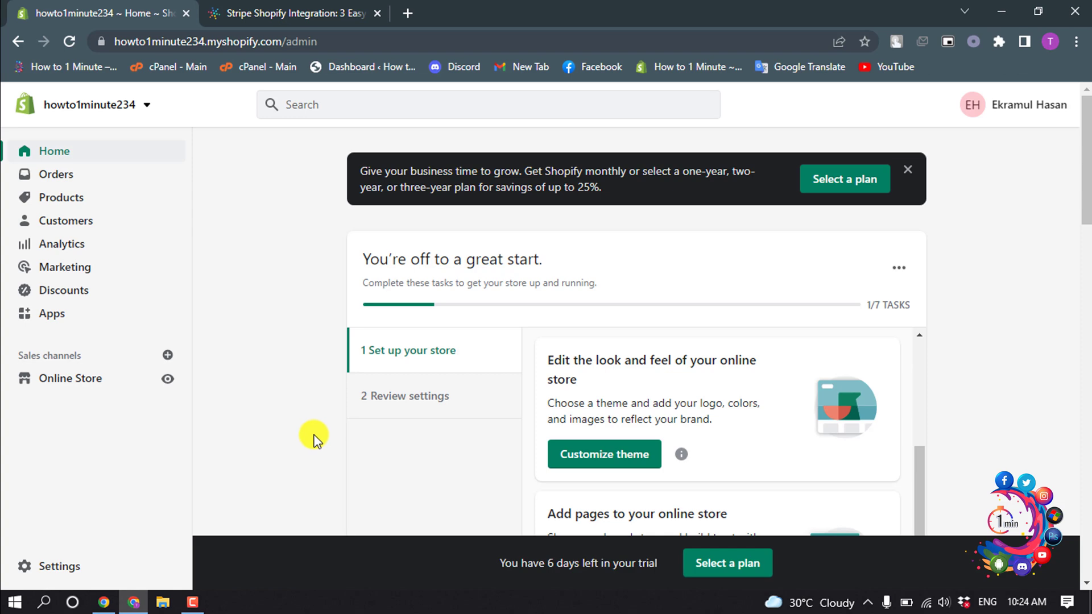
Step: From store Payments settings, browse third-party providers and start filtering the list for Stripe
{"action": "left_click", "coordinate": [61, 570]}
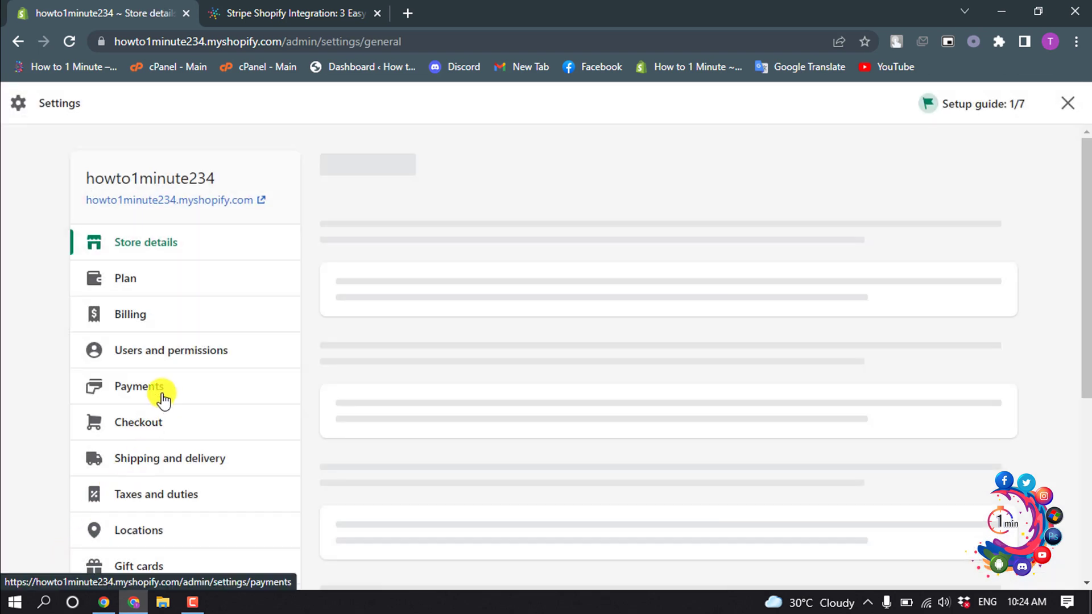
{"action": "left_click", "coordinate": [137, 386]}
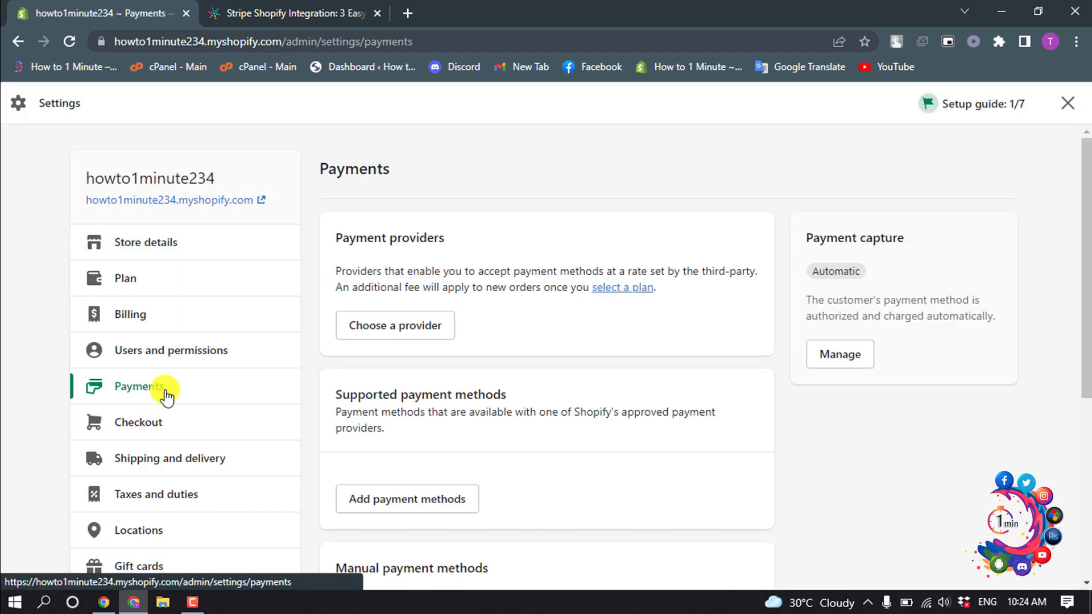
{"action": "left_click", "coordinate": [376, 335]}
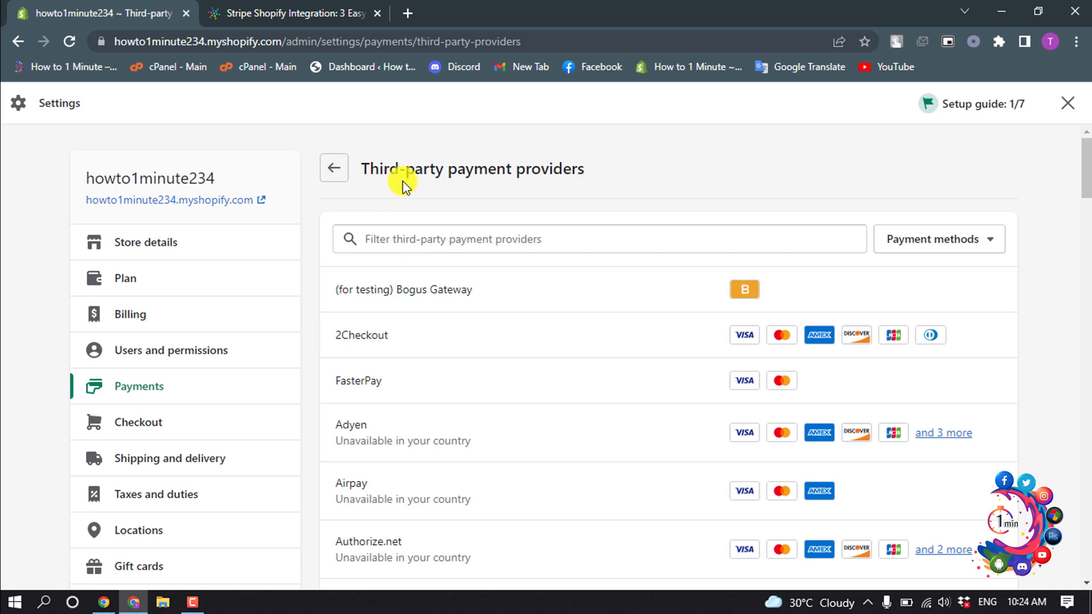
{"action": "left_click", "coordinate": [482, 240]}
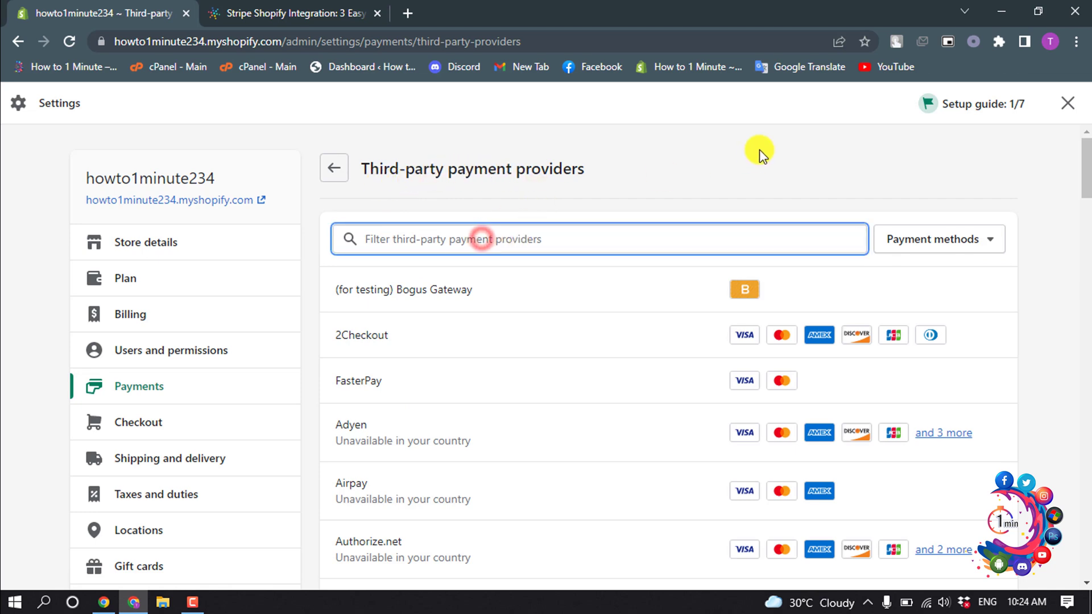
{"action": "type", "text": "stripe"}
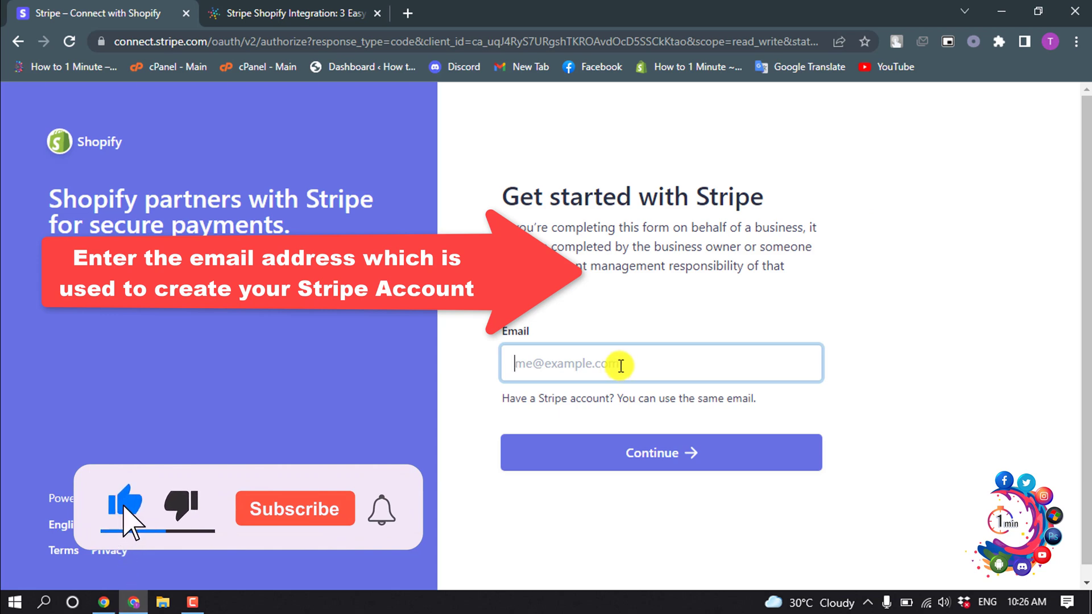
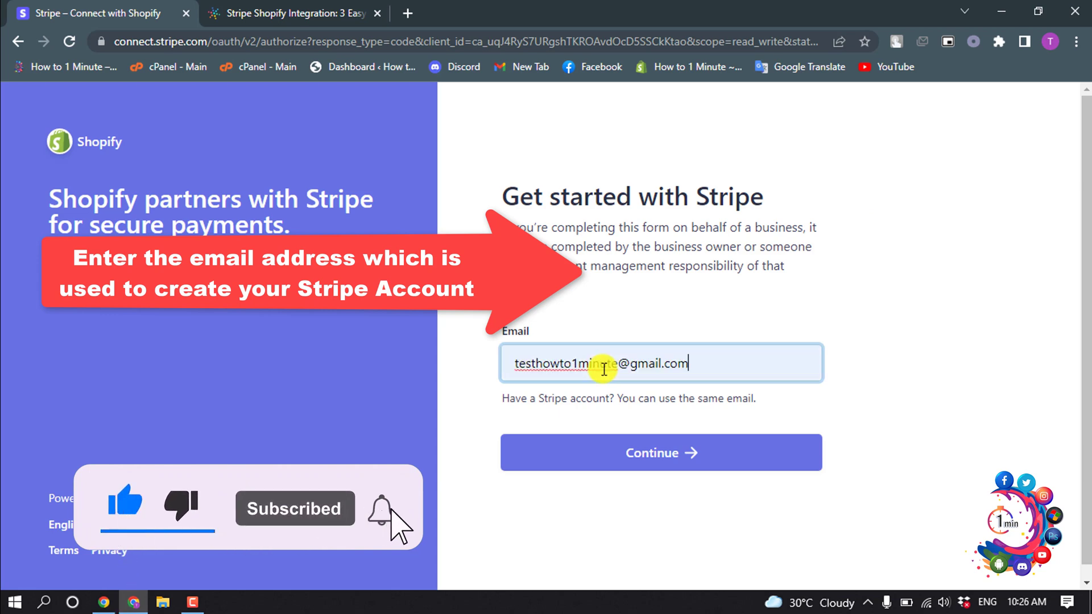
Step: Submit the account email on Stripe's page and start the password, dismissing saved-password suggestions
{"action": "left_click", "coordinate": [628, 460]}
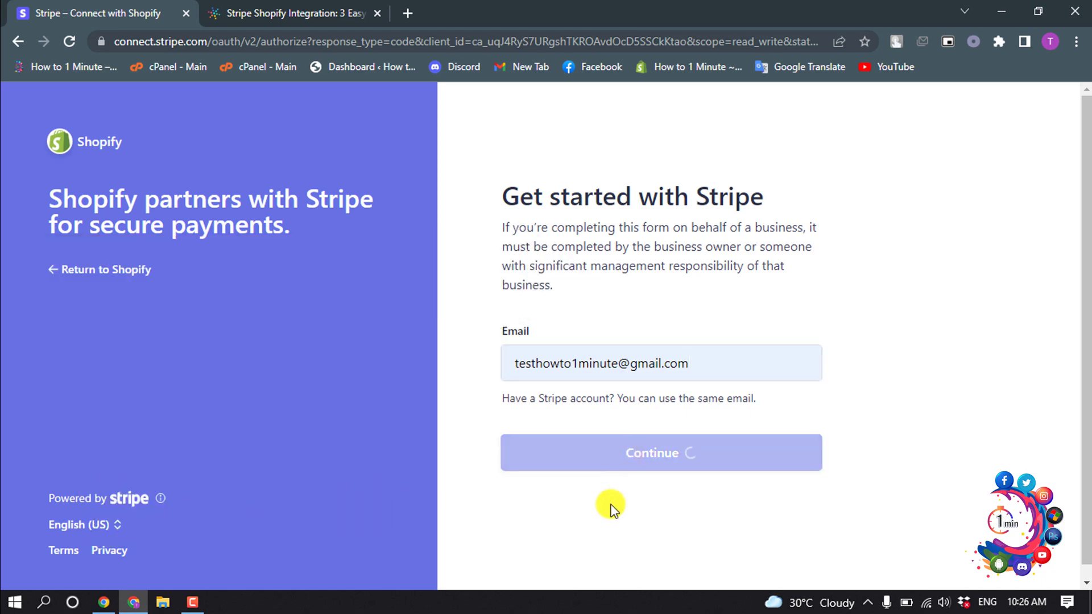
{"action": "scroll", "coordinate": [610, 505], "scroll_direction": "down", "scroll_amount": 2}
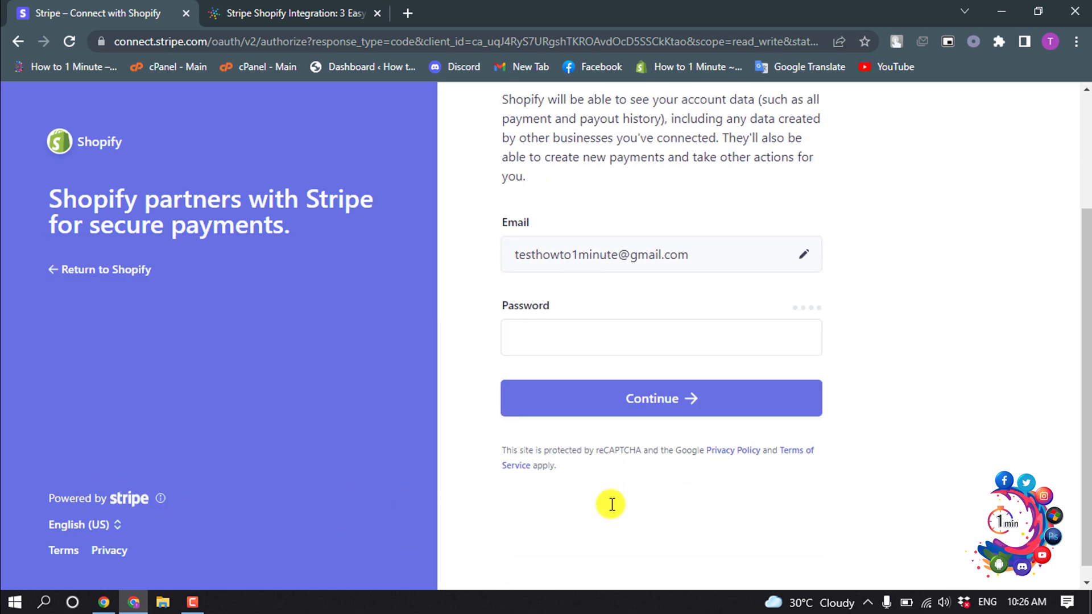
{"action": "left_click", "coordinate": [556, 344]}
{"action": "left_click", "coordinate": [929, 319]}
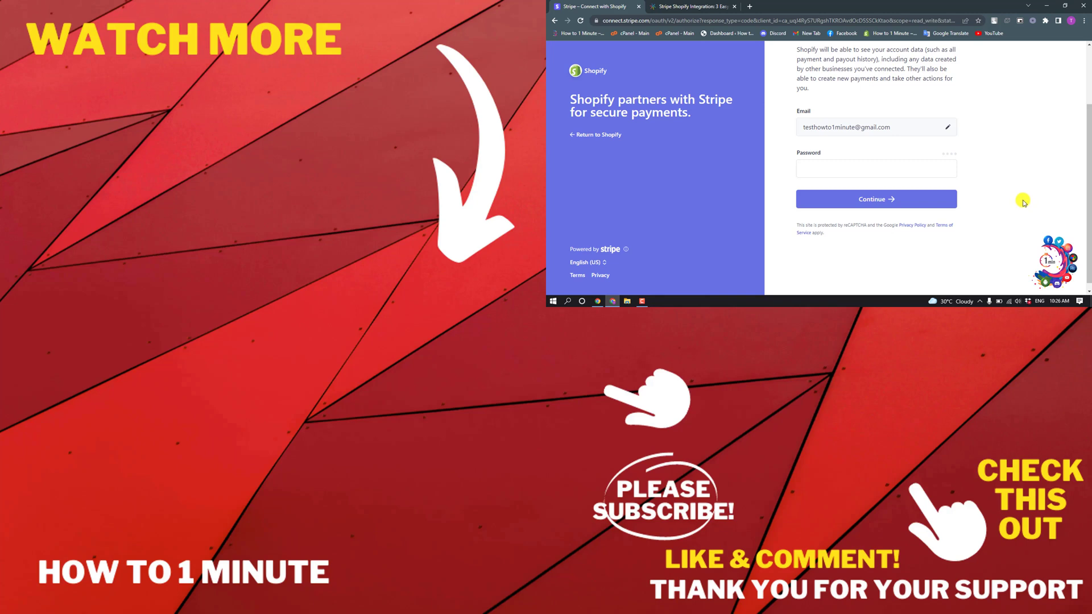
{"action": "scroll", "coordinate": [1024, 202], "scroll_direction": "up", "scroll_amount": 1}
{"action": "scroll", "coordinate": [1023, 202], "scroll_direction": "up", "scroll_amount": 1}
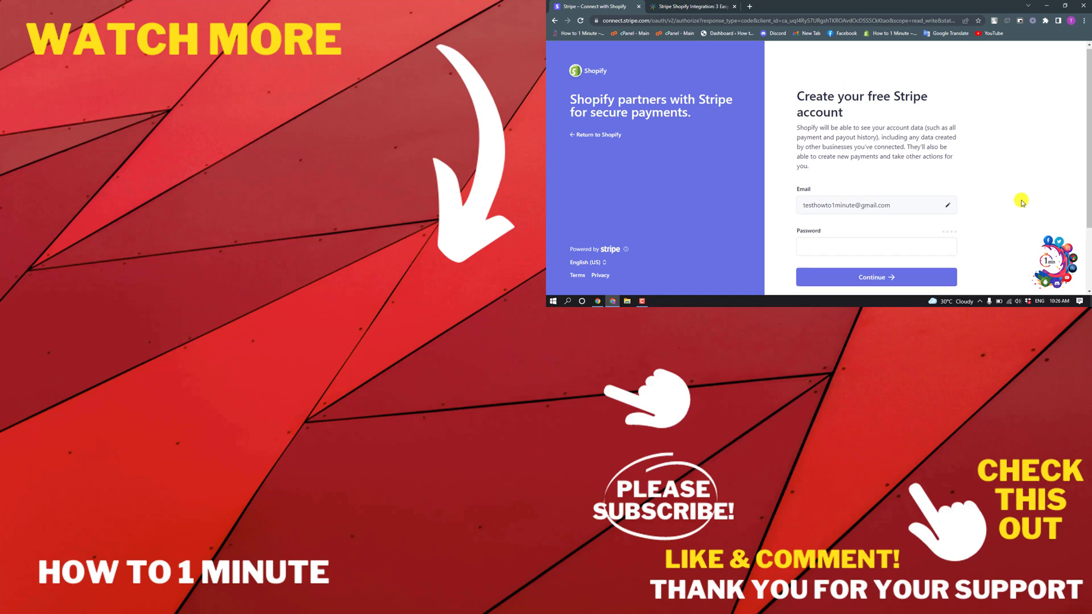